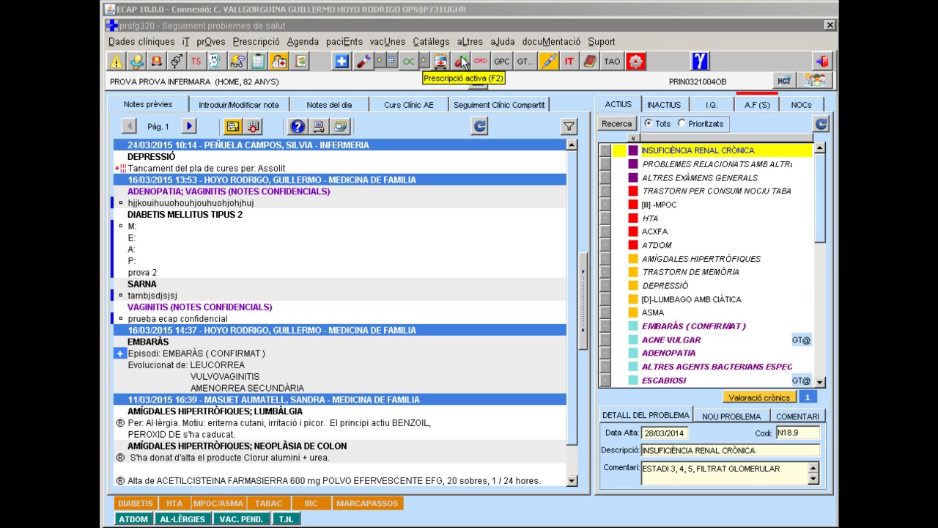
# Step: Open the patient's active medication plan and consult the personal data form
pyautogui.click(462, 61)
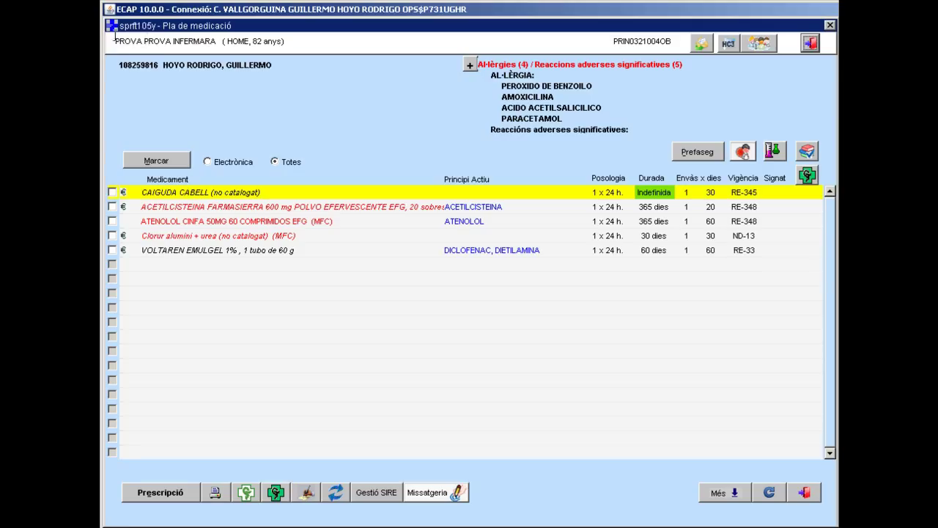
pyautogui.doubleClick(162, 43)
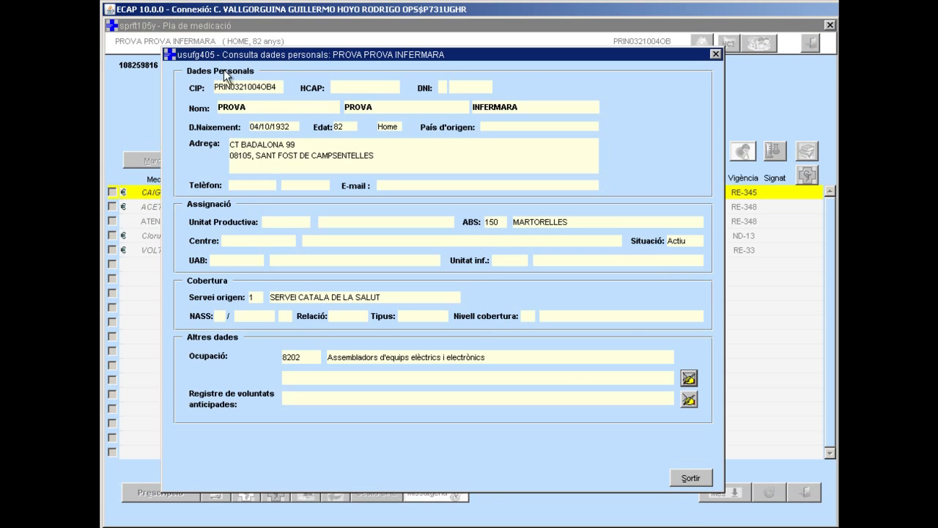
pyautogui.click(686, 484)
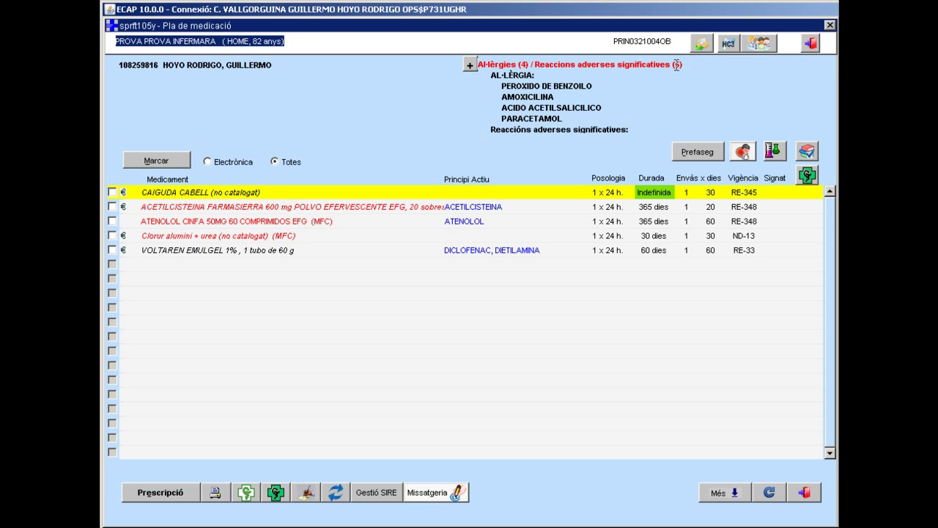
# Step: Review the full allergy and adverse reaction details, and switch the treatment filter to Electrònica and back to Totes
pyautogui.click(470, 65)
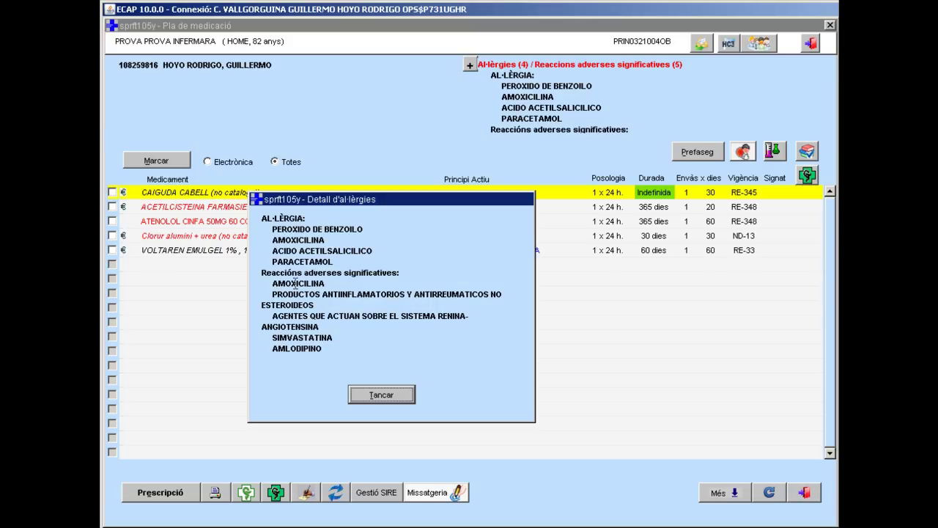
pyautogui.click(381, 394)
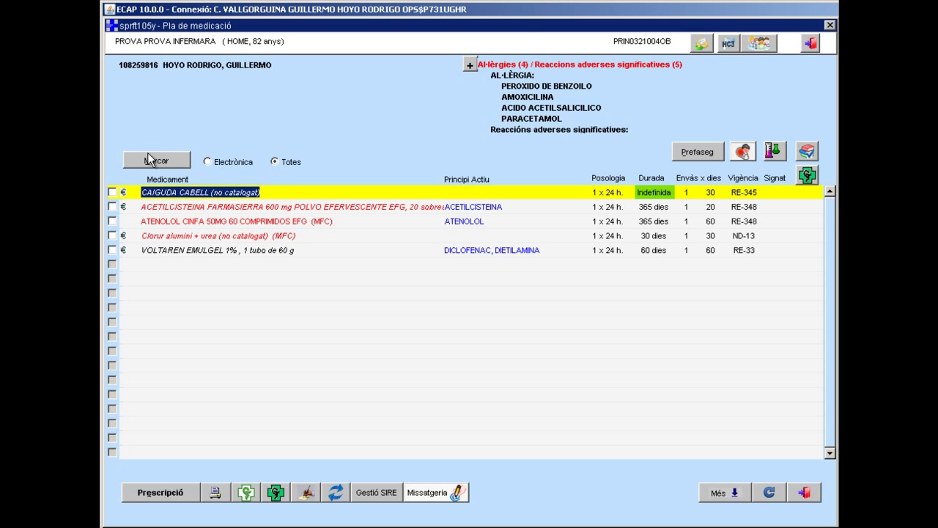
pyautogui.click(207, 162)
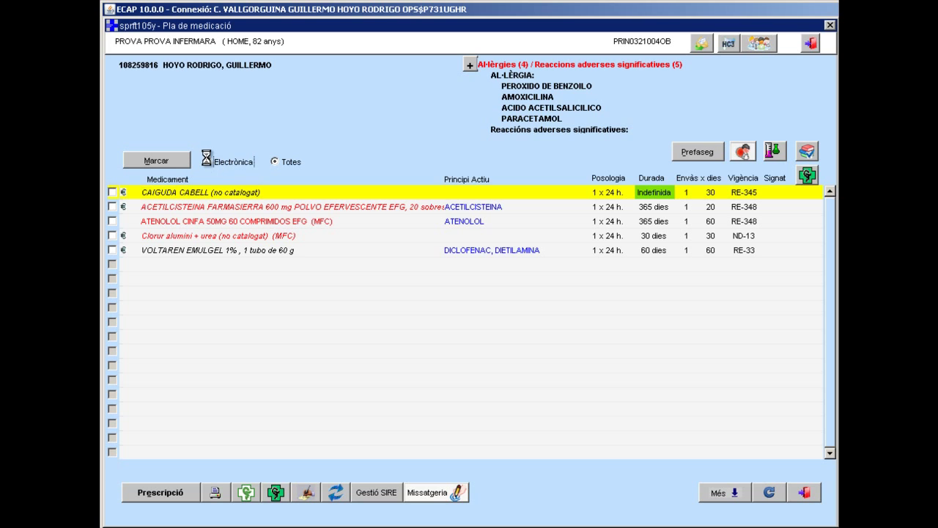
pyautogui.click(275, 161)
# Step: Check the patient's Prefaseg safety alerts and consult the Prefaseg information document
pyautogui.click(702, 150)
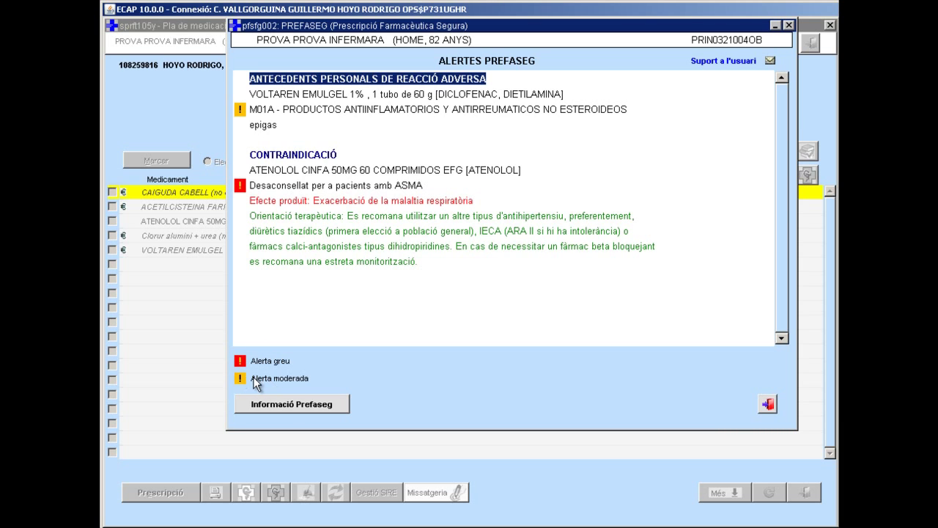
pyautogui.click(304, 405)
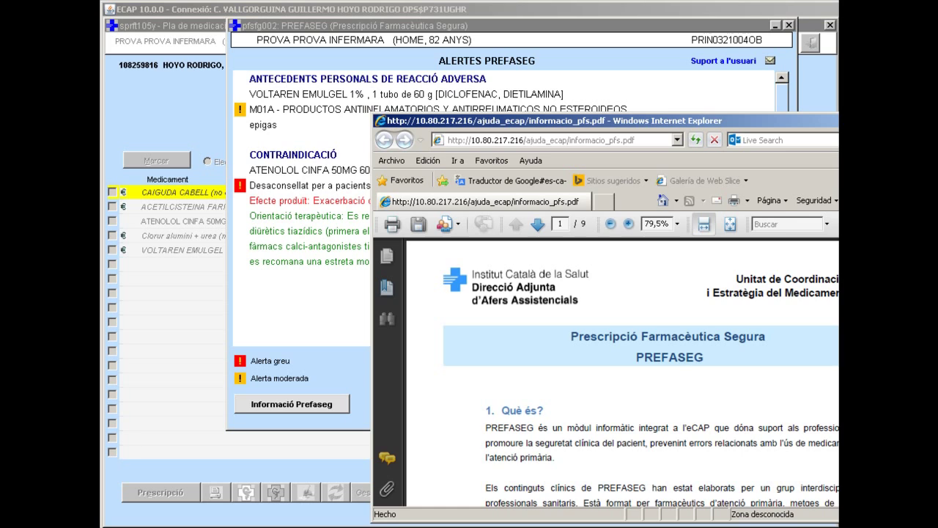
pyautogui.hotkey('alt', 'F4')
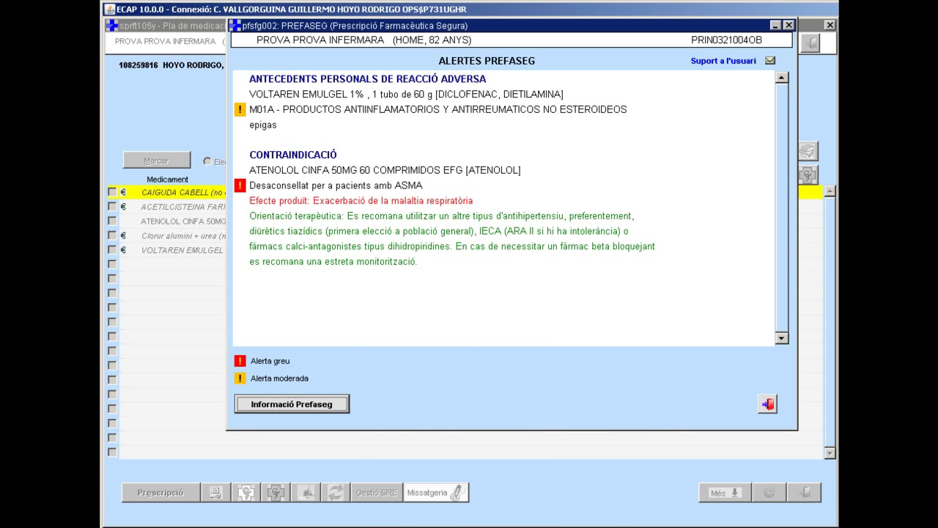
# Step: Read the Prefaseg user support document, and close it together with the alerts window
pyautogui.click(771, 63)
pyautogui.click(769, 61)
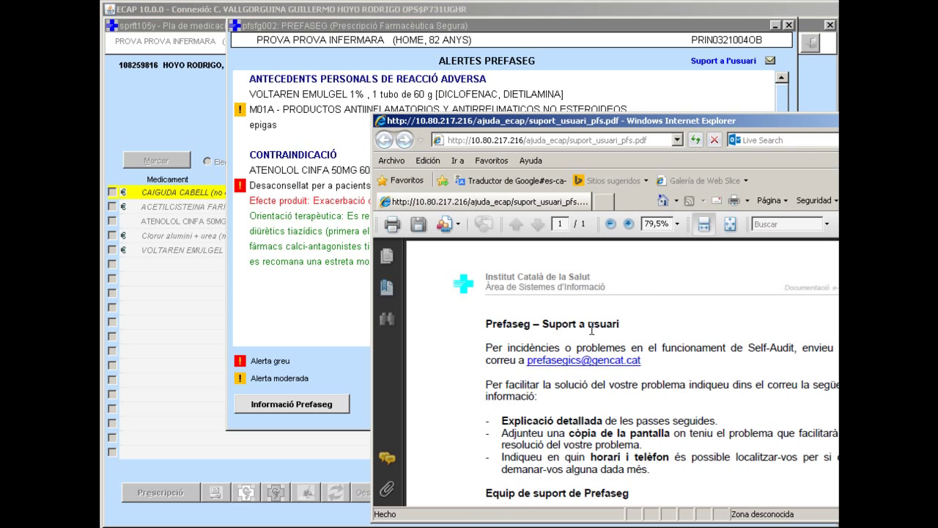
pyautogui.scroll(-1, 586, 334)
pyautogui.scroll(-1, 604, 297)
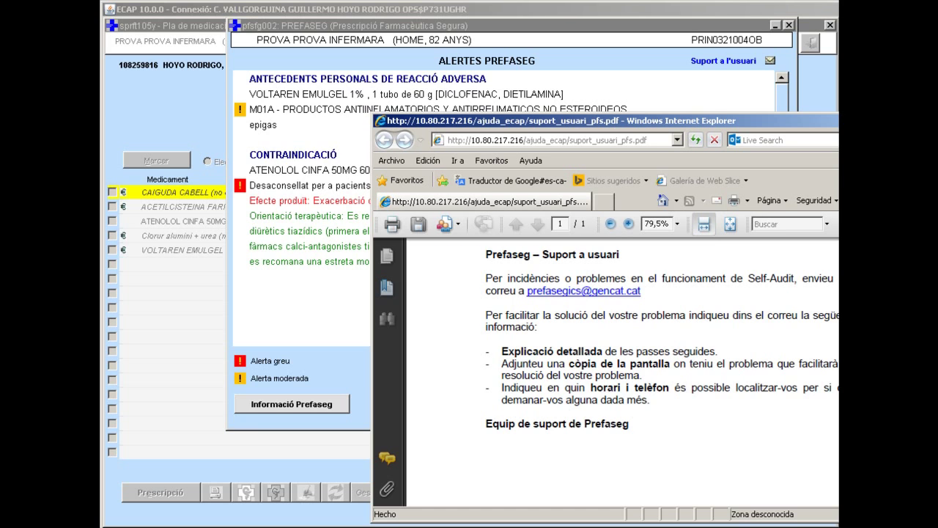
pyautogui.hotkey('alt', 'F4')
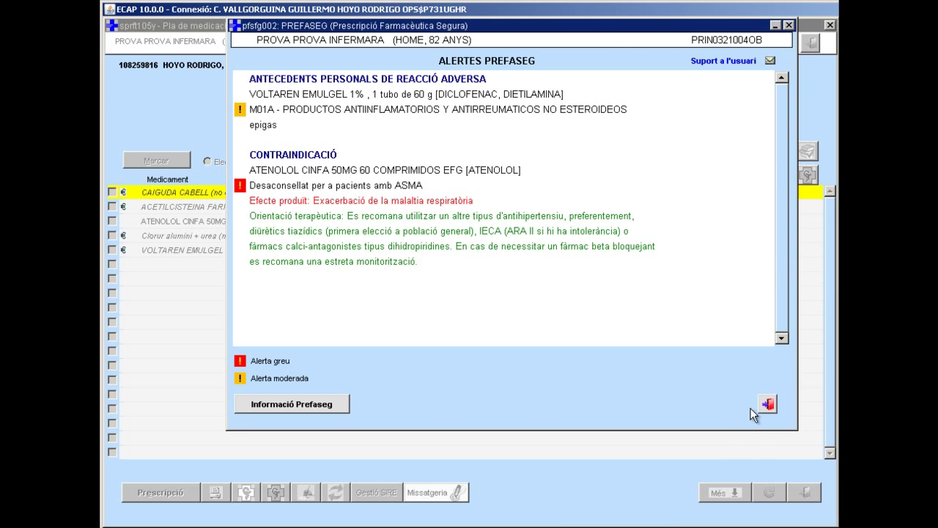
pyautogui.click(768, 403)
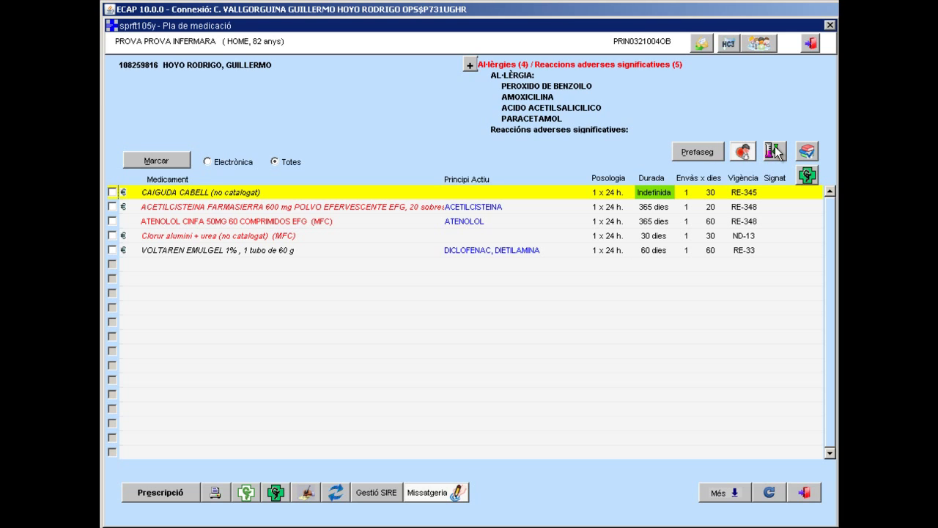
# Step: Consult the Bot Plus drug sheet for ACETILCISTEINA FARMASIERRA 600 mg and return to the medication plan
pyautogui.click(248, 205)
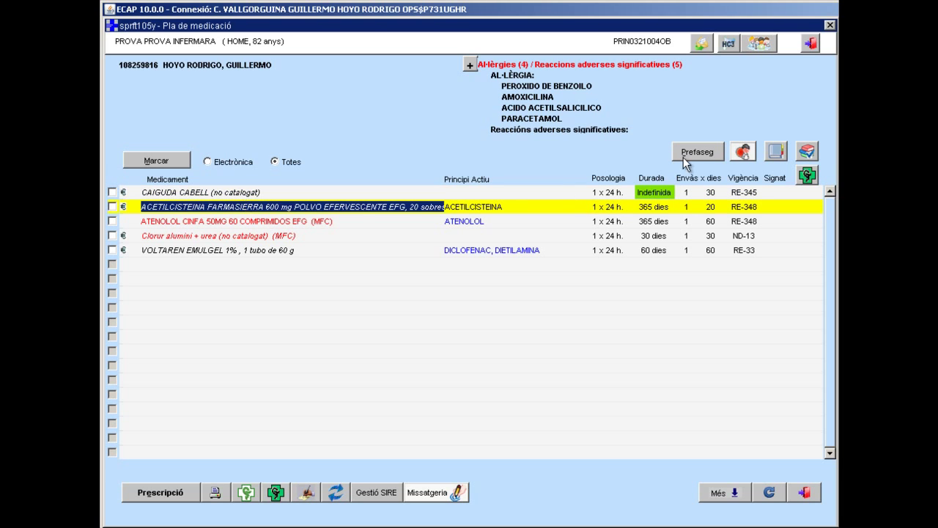
pyautogui.click(775, 155)
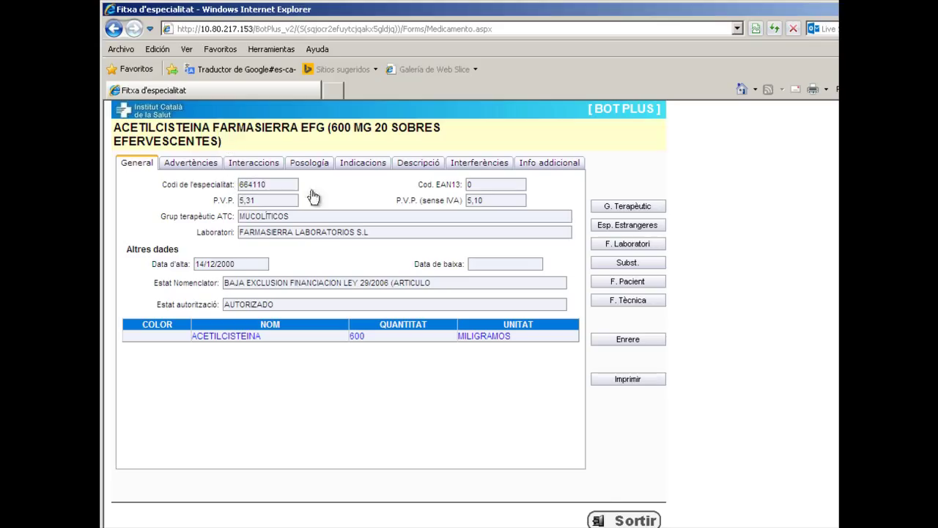
pyautogui.click(625, 518)
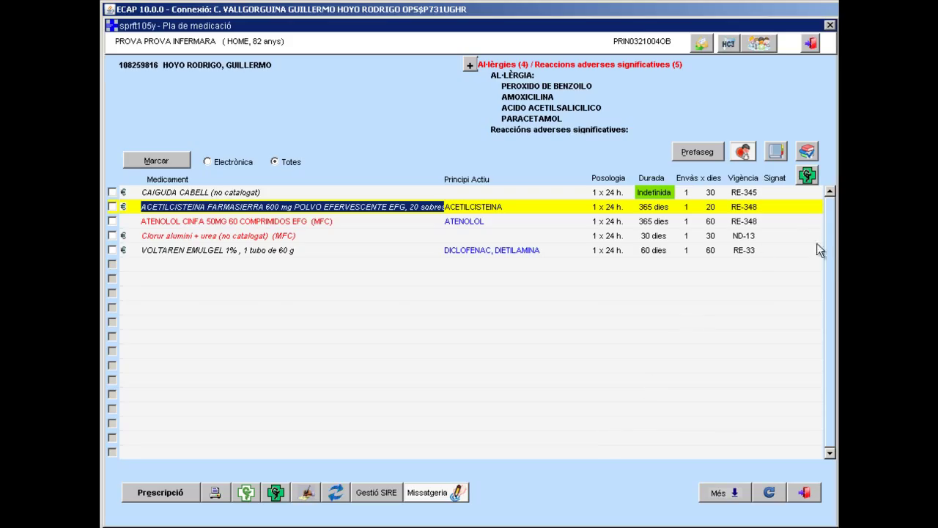
# Step: Open the list of information sources and consult UpToDate
pyautogui.click(809, 152)
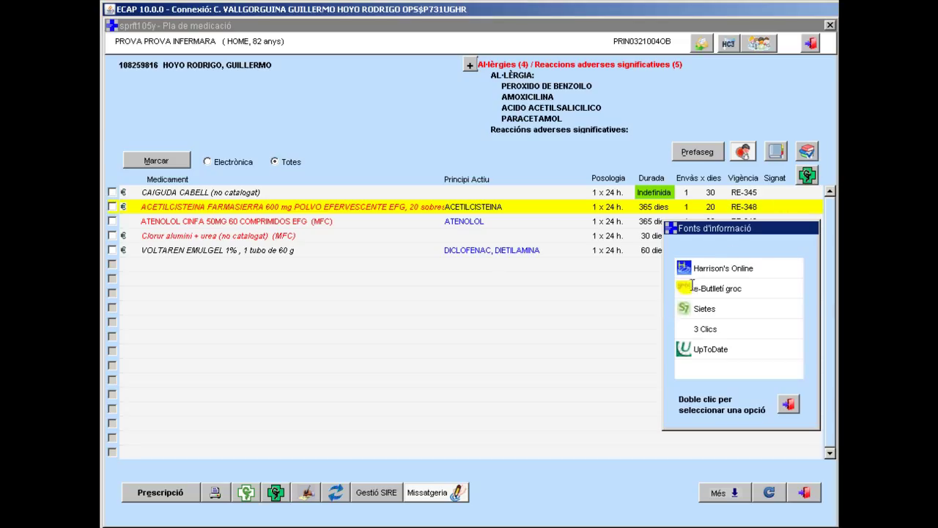
pyautogui.doubleClick(710, 349)
pyautogui.doubleClick(701, 350)
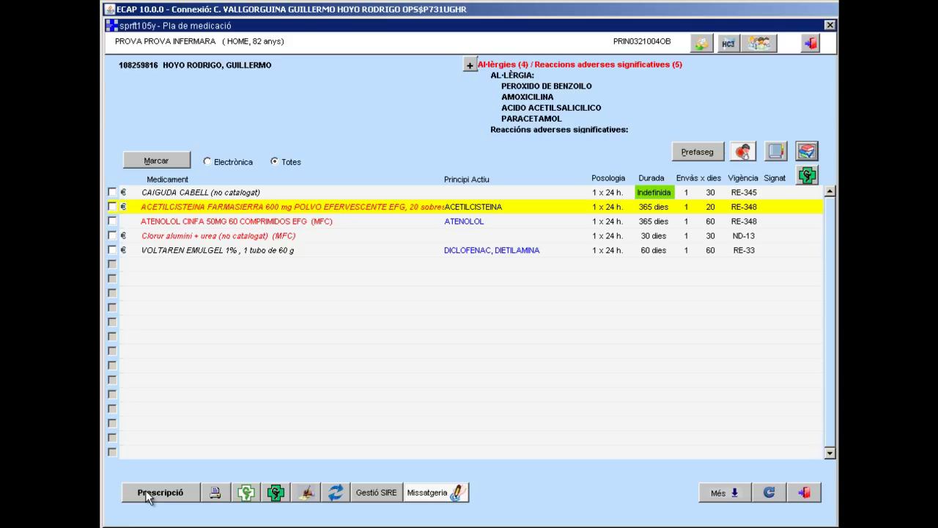
# Step: View the prescription messaging form with its recipient and content options, and close it without sending
pyautogui.click(214, 496)
pyautogui.click(429, 495)
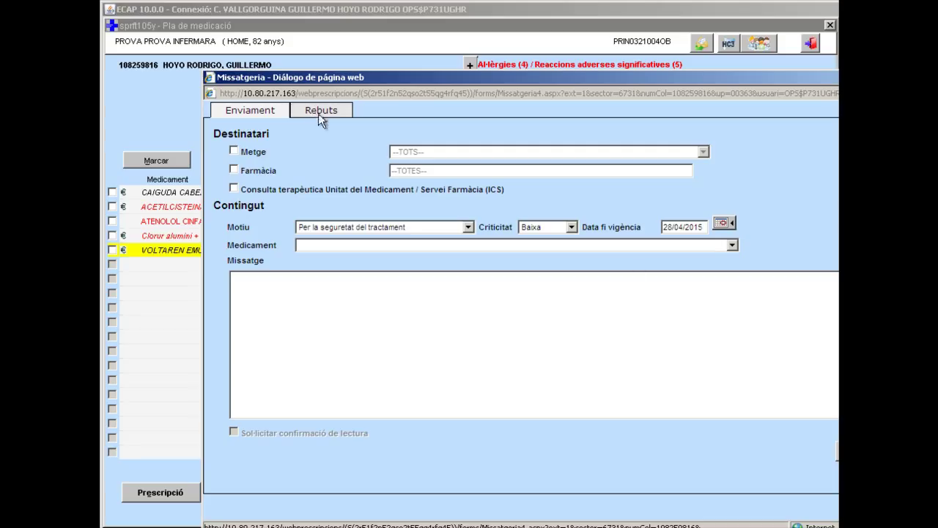
pyautogui.click(837, 451)
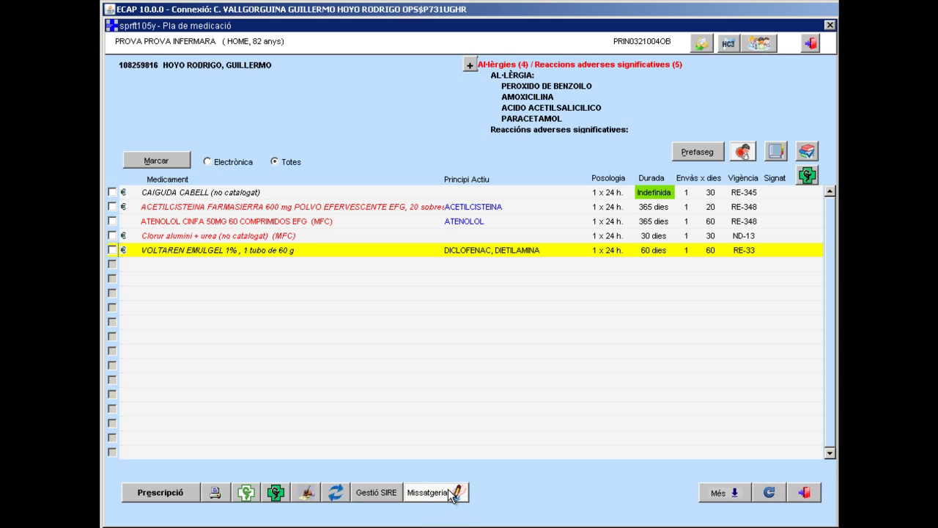
# Step: Review the medication plan's additional options down to the situations legend, and close the list
pyautogui.click(731, 493)
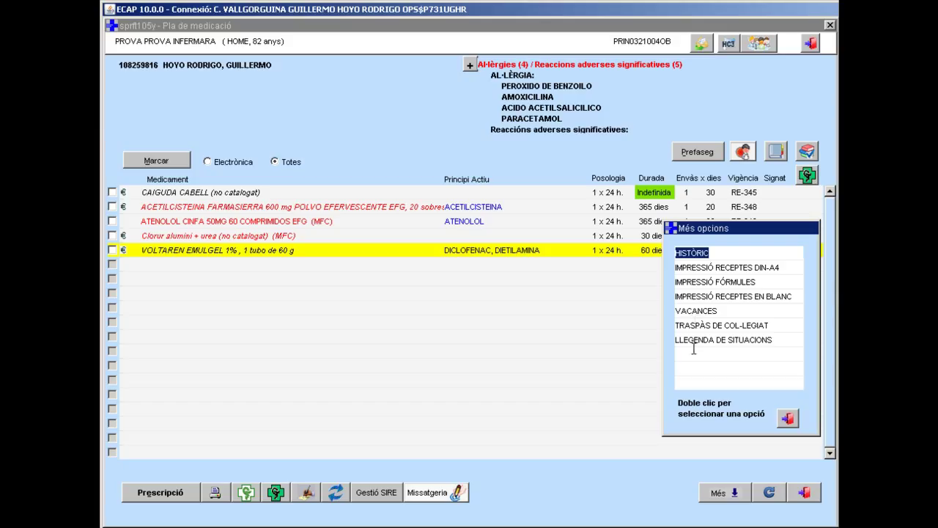
pyautogui.click(692, 341)
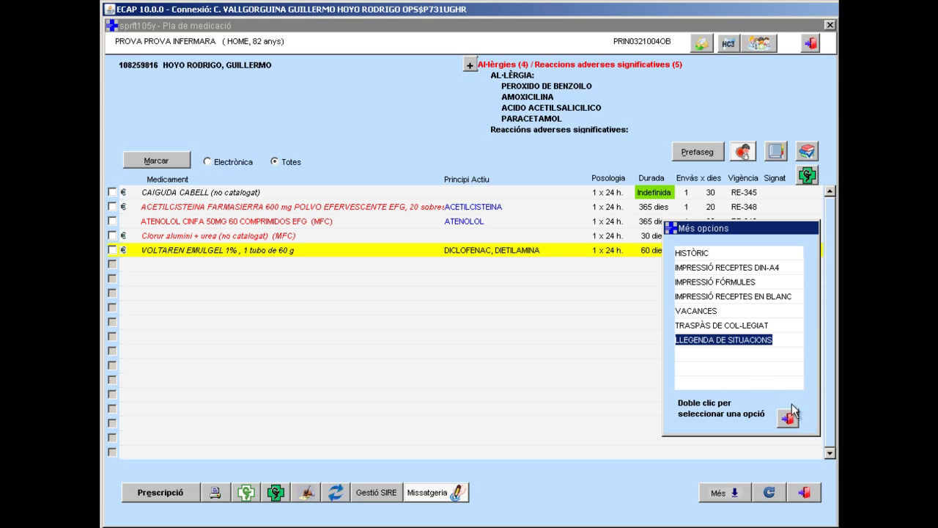
pyautogui.click(787, 420)
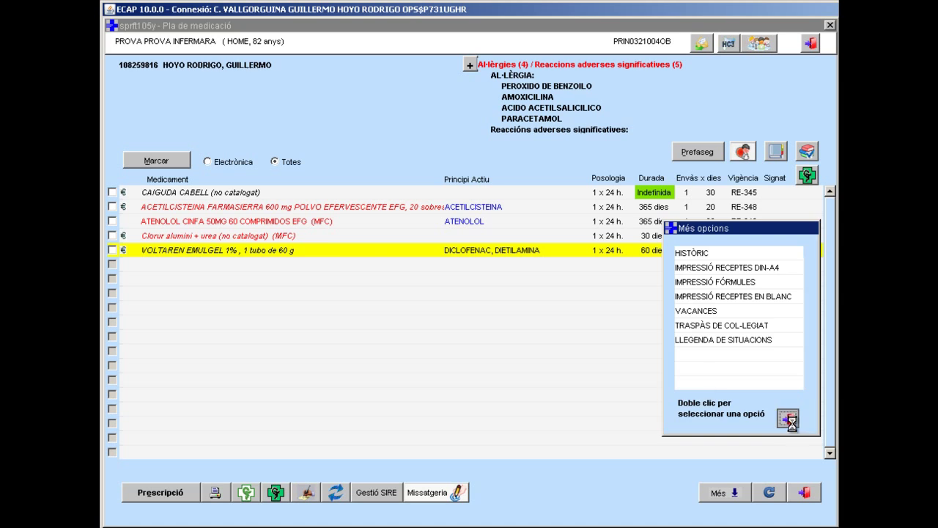
# Step: Select the Clorur alumini + urea treatment and choose Traspàs de col·legiat from the additional options
pyautogui.click(302, 237)
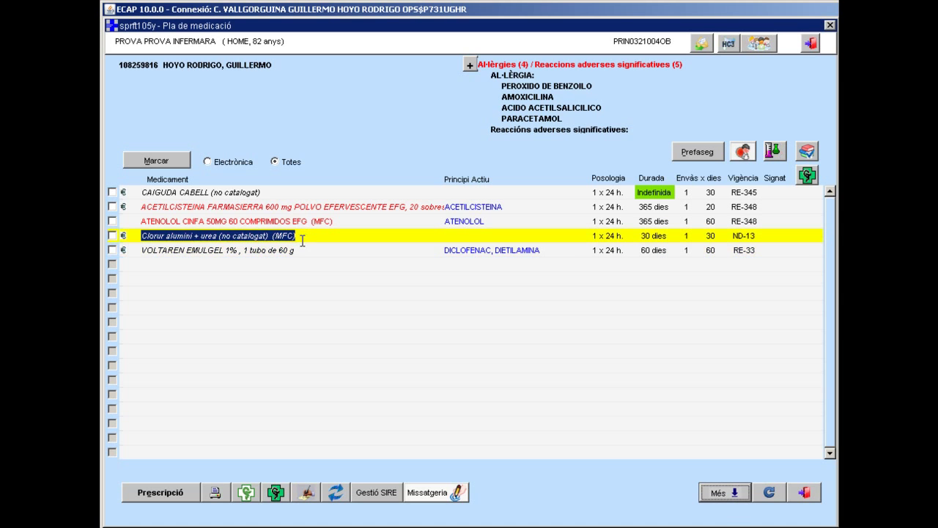
pyautogui.click(718, 492)
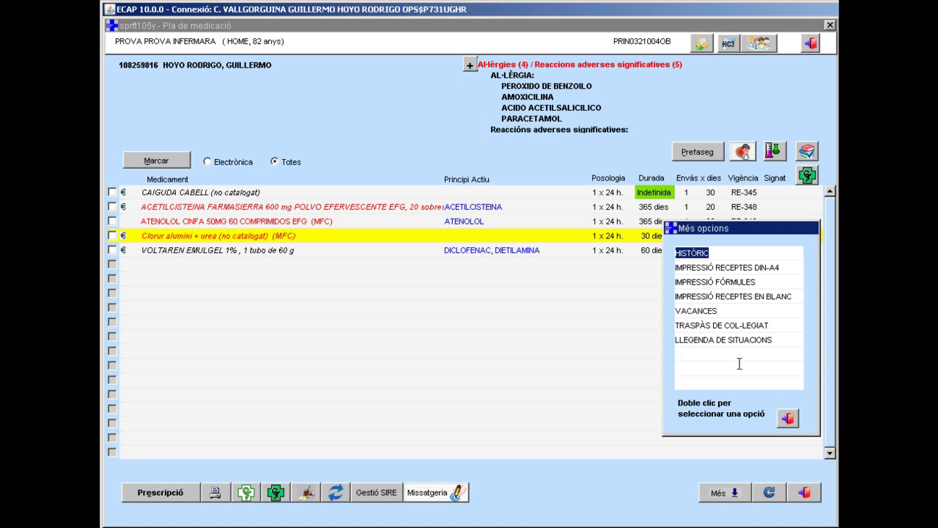
pyautogui.click(728, 324)
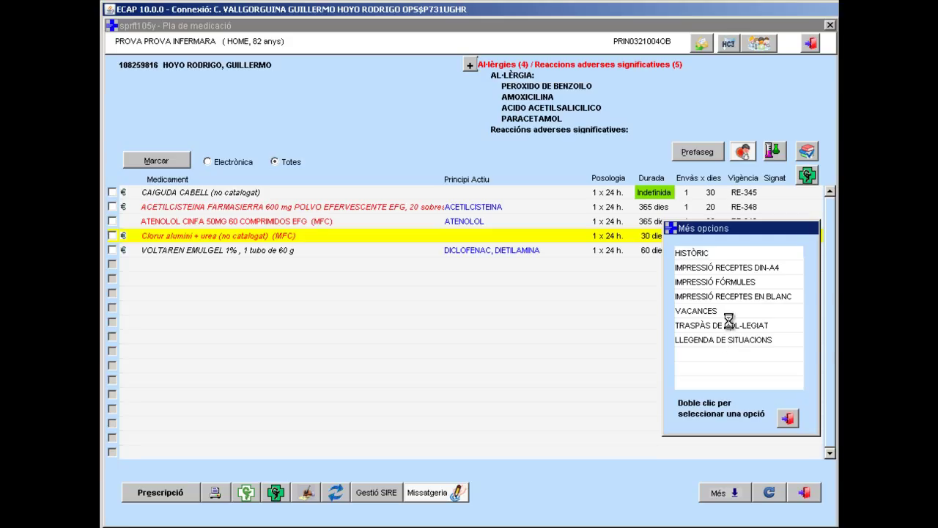
pyautogui.doubleClick(728, 320)
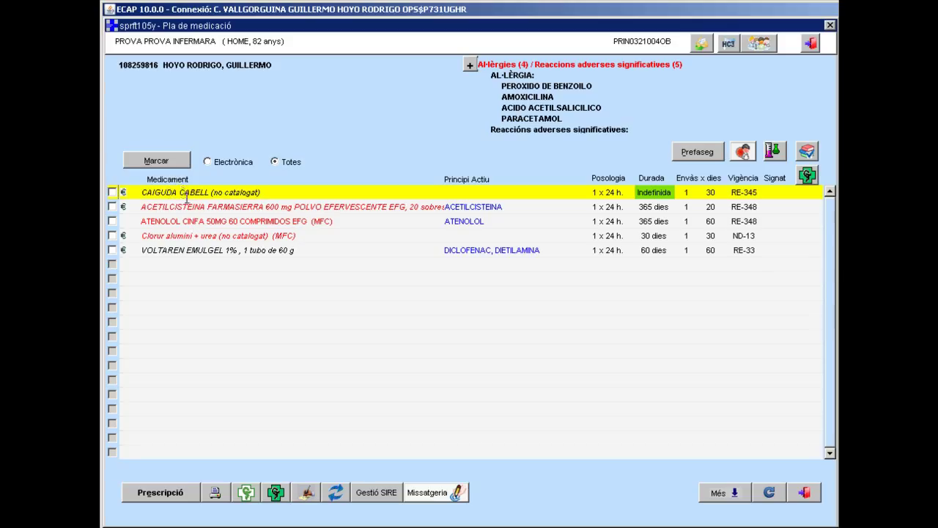
# Step: Display the actions available for the VOLTAREN EMULGEL 1% treatment and dismiss them
pyautogui.click(177, 253)
pyautogui.rightClick(180, 254)
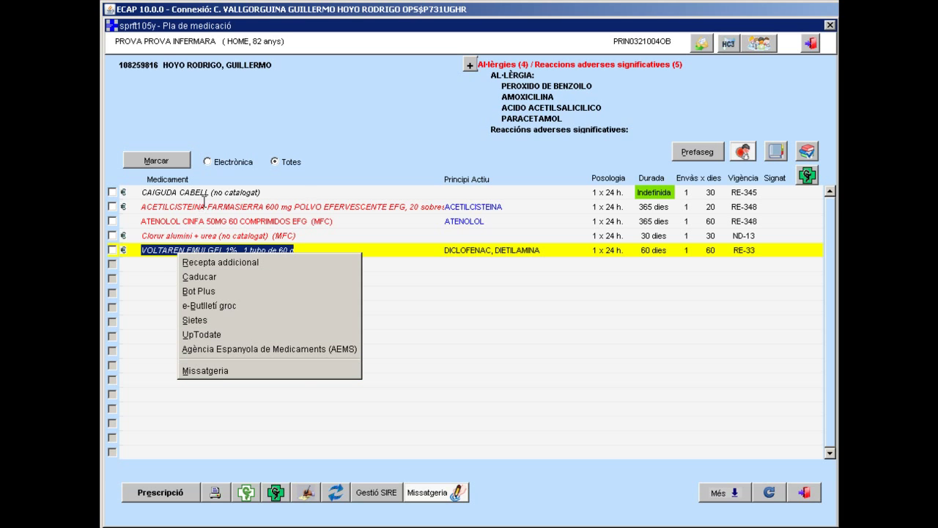
pyautogui.click(202, 187)
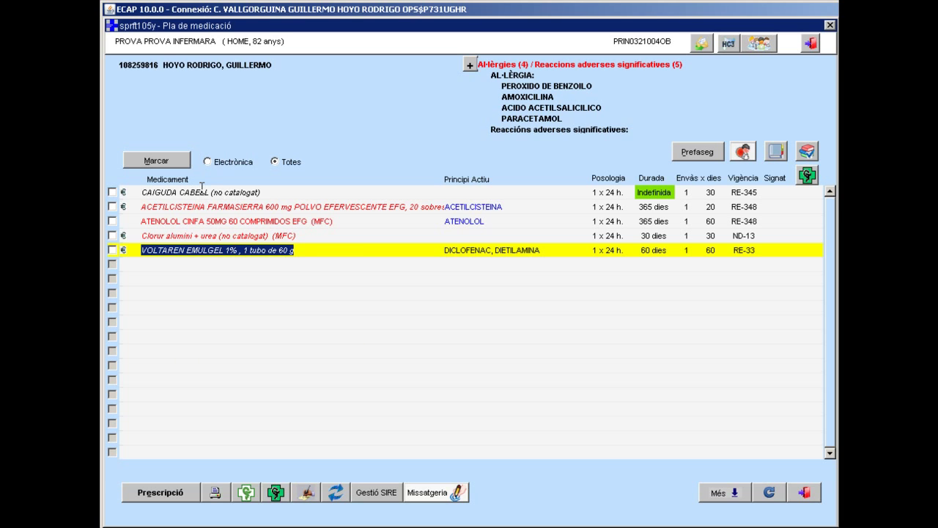
# Step: Display the actions available for the uncatalogued CAIGUDA CABELL treatment and dismiss them
pyautogui.click(201, 190)
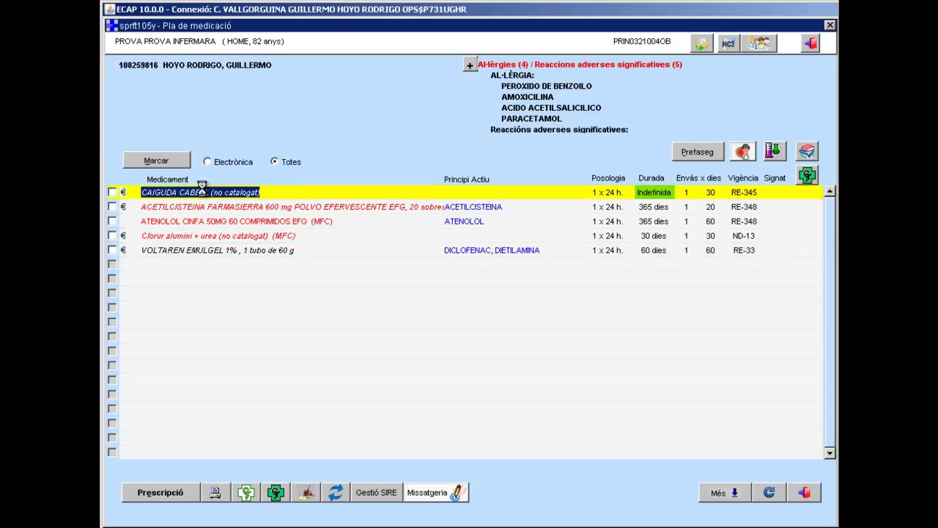
pyautogui.rightClick(204, 192)
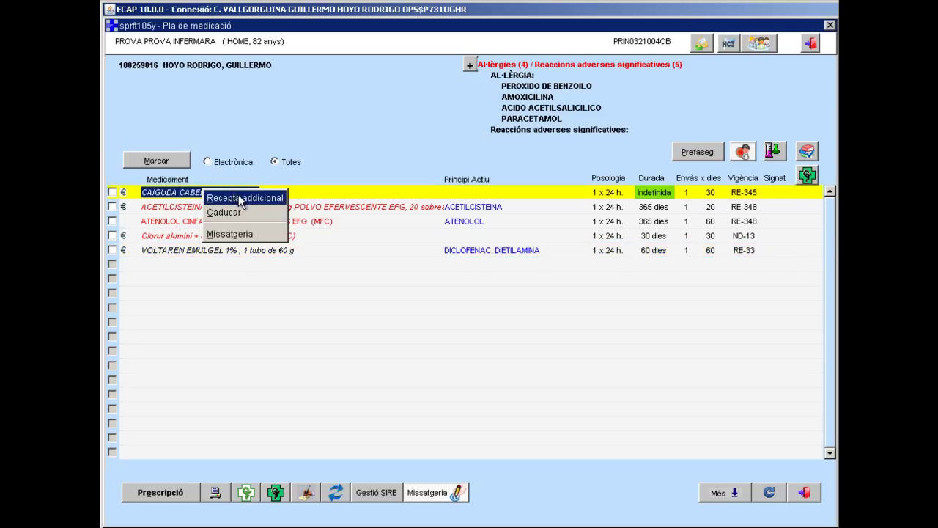
pyautogui.click(188, 280)
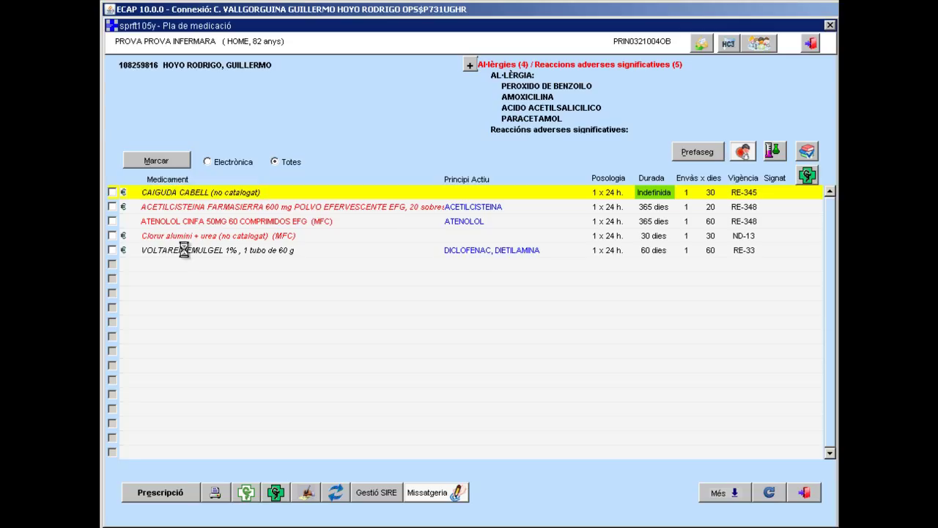
pyautogui.click(185, 251)
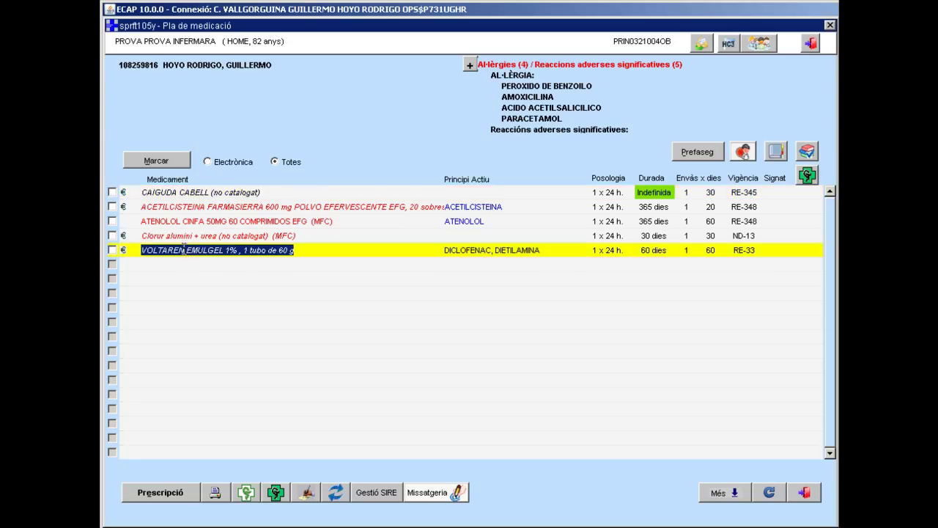
# Step: View the additional prescription dialog for ATENOLOL CINFA 50MG and close it without printing
pyautogui.click(204, 221)
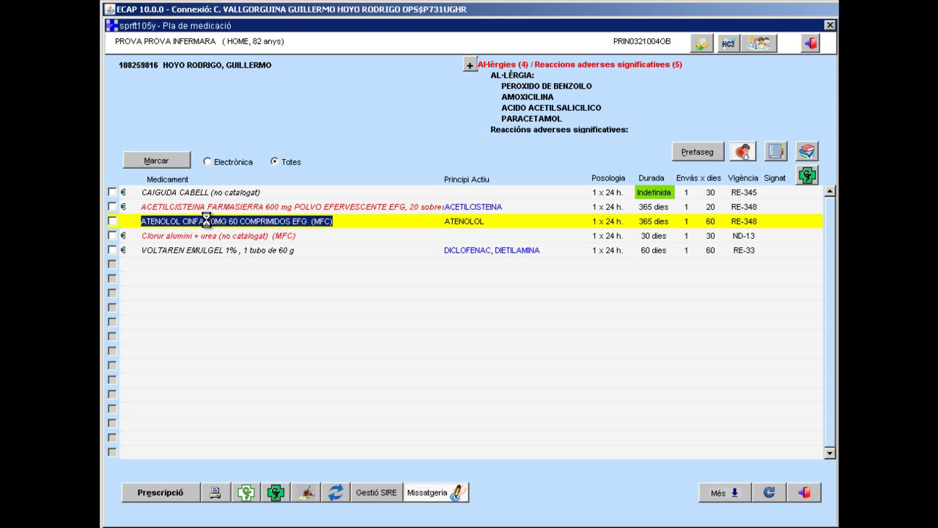
pyautogui.rightClick(205, 220)
pyautogui.click(238, 228)
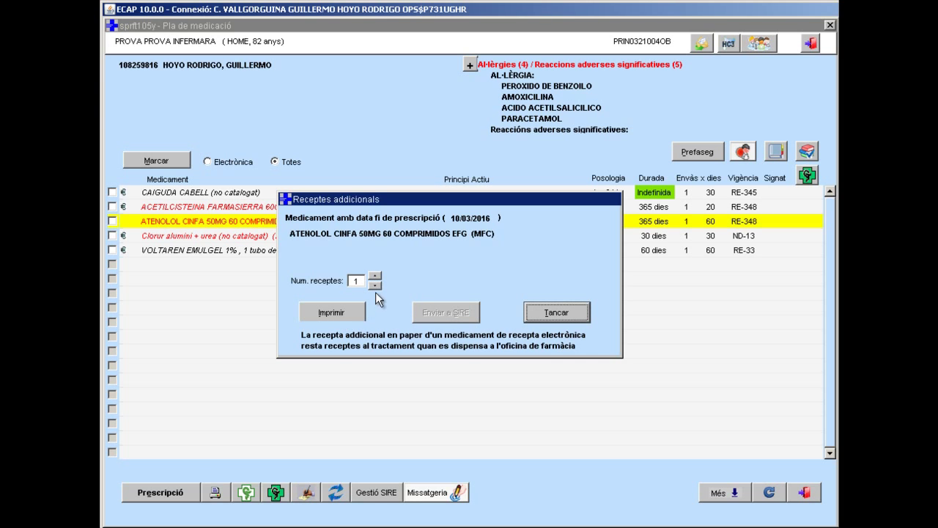
pyautogui.click(556, 311)
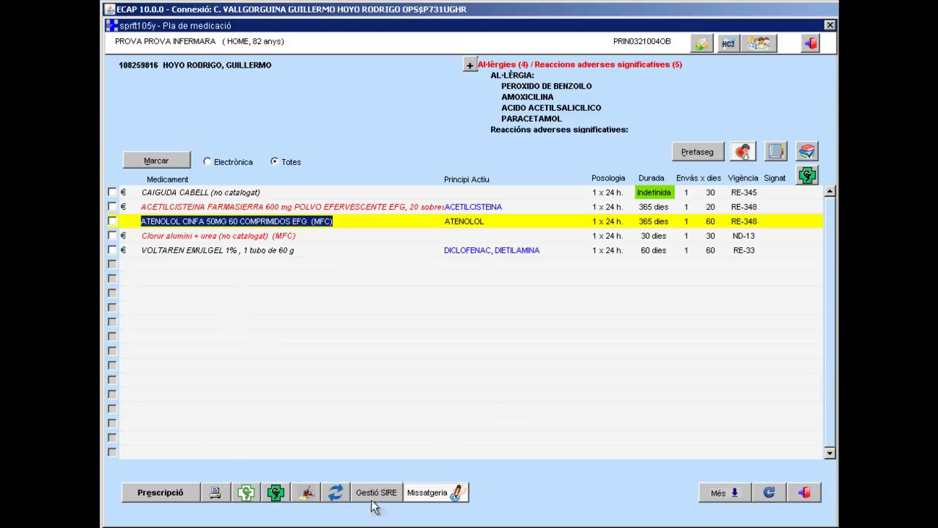
# Step: Start a prescription from the medication plan
pyautogui.click(163, 491)
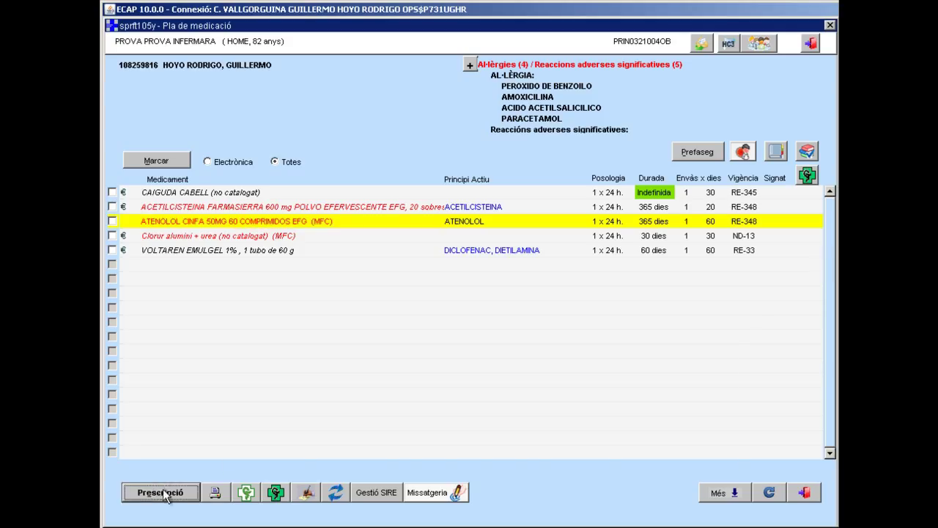